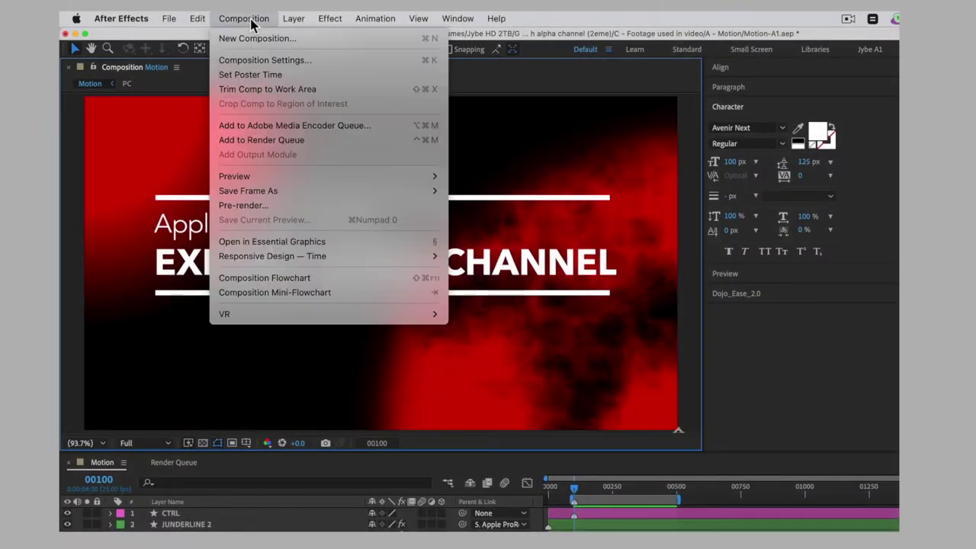
Change the Motion composition's background colour to green (hue 113°) in Composition Settings
{"action": "left_click", "coordinate": [343, 61]}
{"action": "left_click", "coordinate": [393, 316]}
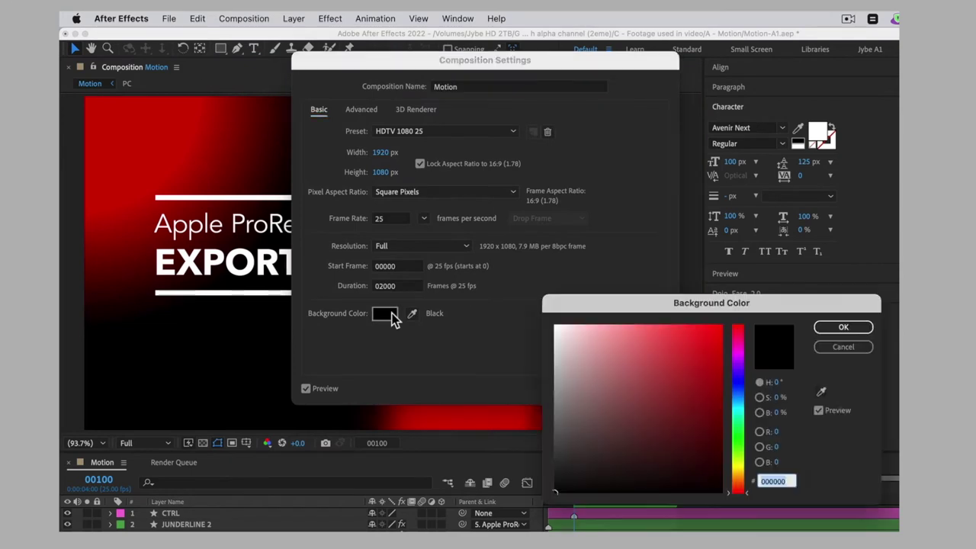
{"action": "left_click", "coordinate": [736, 440]}
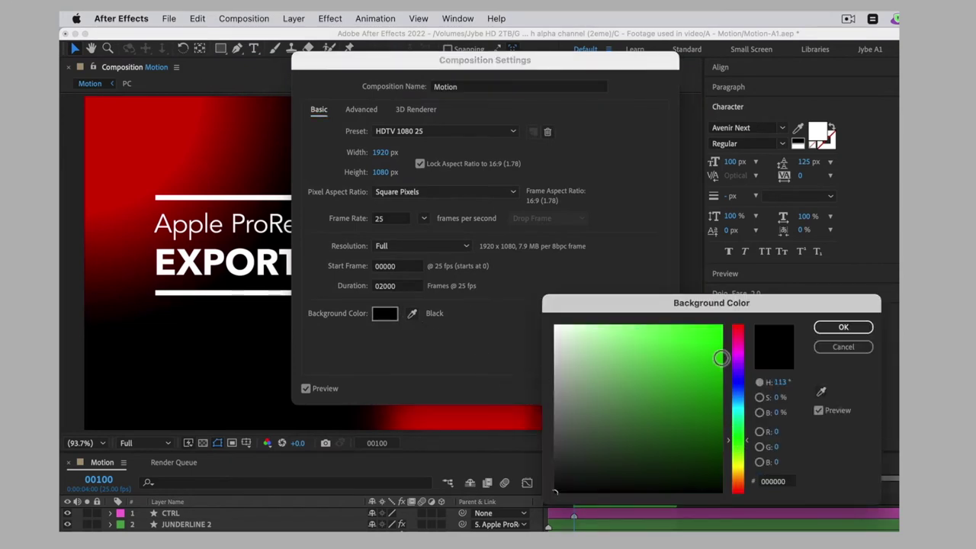
{"action": "key", "text": "Return"}
{"action": "left_click", "coordinate": [646, 390]}
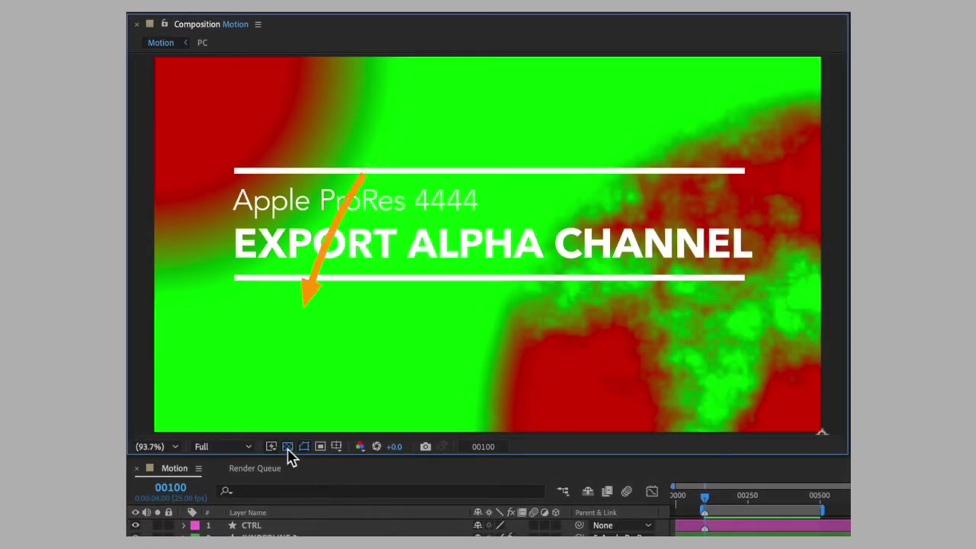
Toggle the transparency grid so the title ends up shown over transparency
{"action": "left_click", "coordinate": [288, 447]}
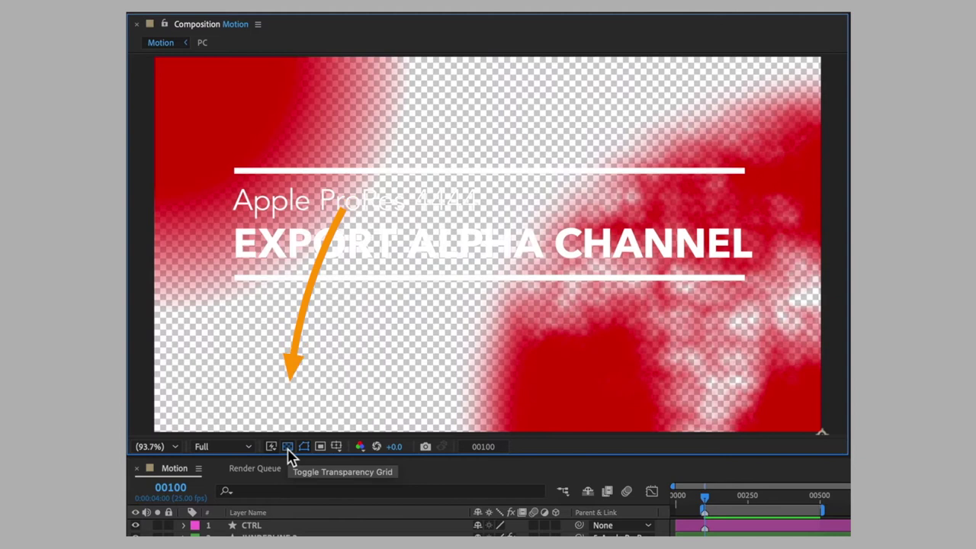
{"action": "left_click", "coordinate": [287, 448]}
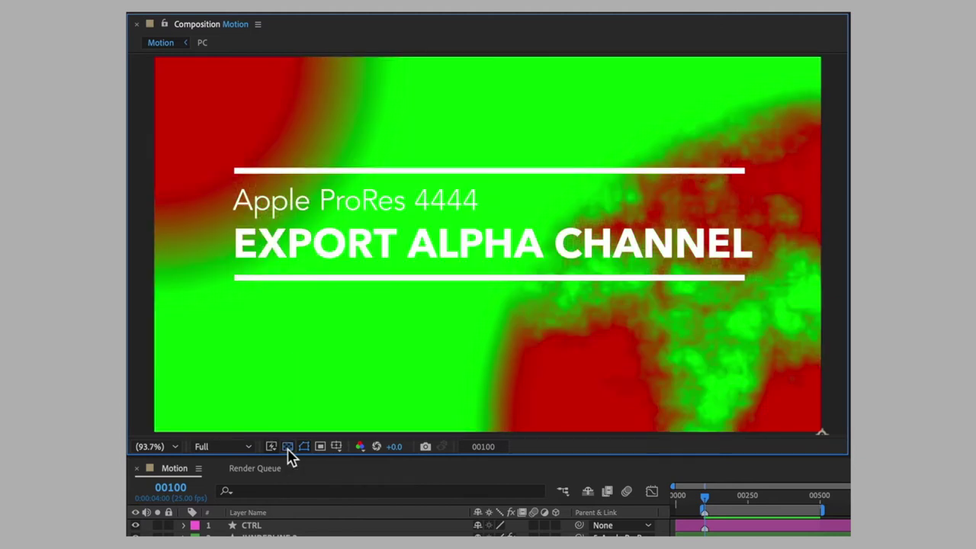
{"action": "left_click", "coordinate": [287, 448]}
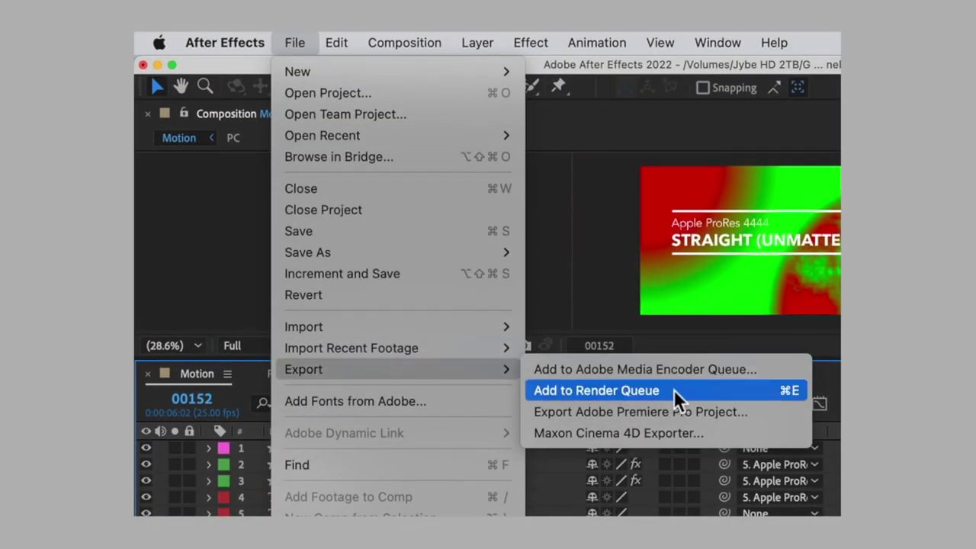
Add the Motion composition to the Render Queue with Apple ProRes 4444 as the codec
{"action": "left_click", "coordinate": [674, 389]}
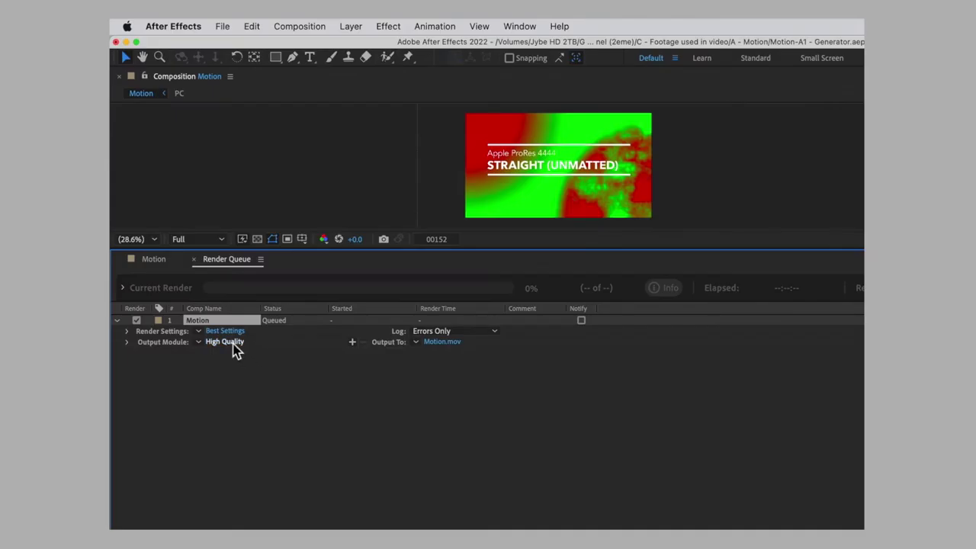
{"action": "left_click", "coordinate": [229, 343]}
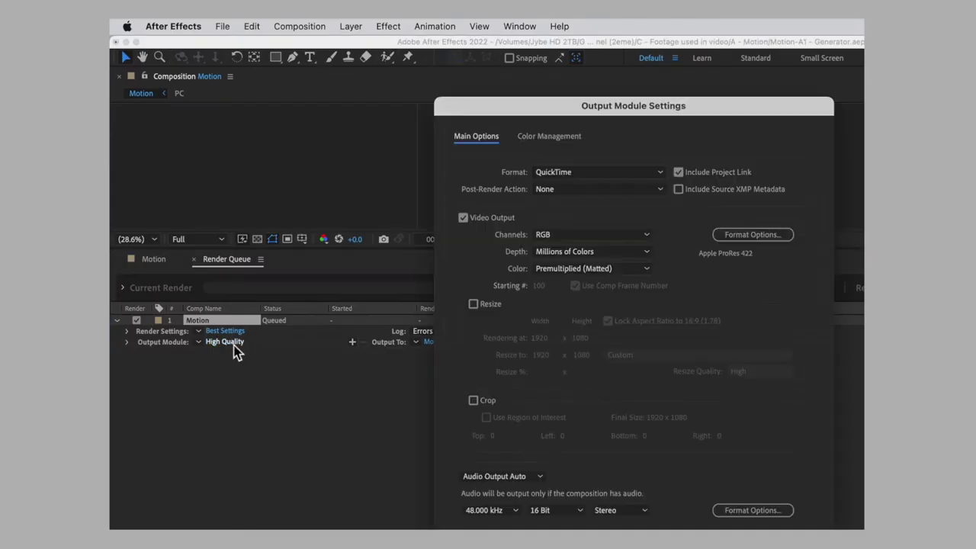
{"action": "left_click", "coordinate": [754, 235]}
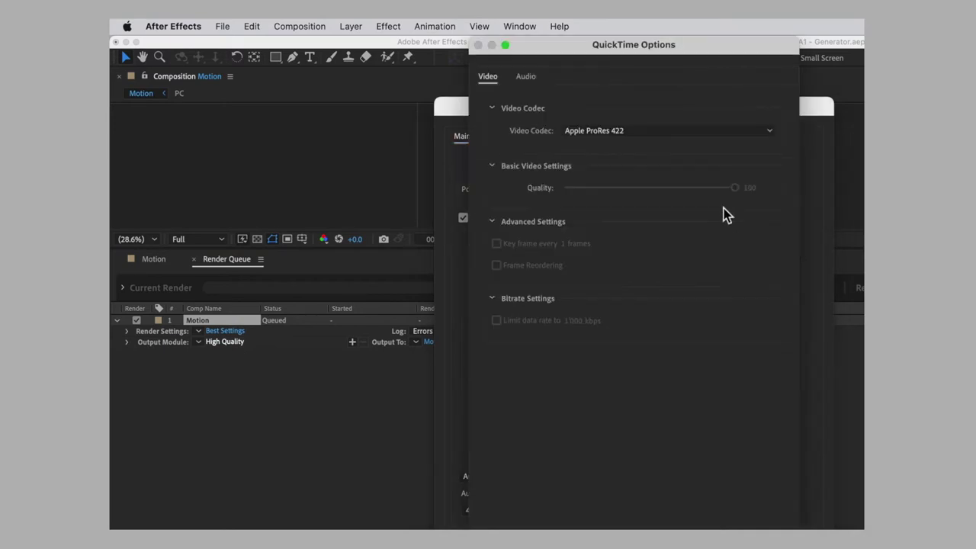
{"action": "left_click", "coordinate": [663, 131]}
{"action": "left_click", "coordinate": [667, 221]}
{"action": "key", "text": "Return"}
Set output channels to RGB + Alpha, Millions of Colors+ depth, and Straight (Unmatted) colour
{"action": "left_click", "coordinate": [645, 235]}
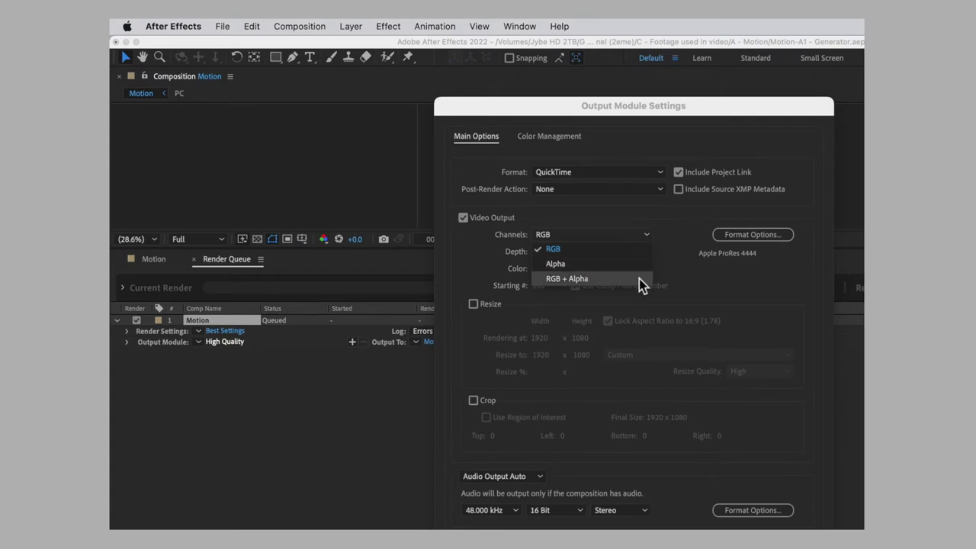
{"action": "left_click", "coordinate": [639, 279]}
{"action": "left_click", "coordinate": [646, 252]}
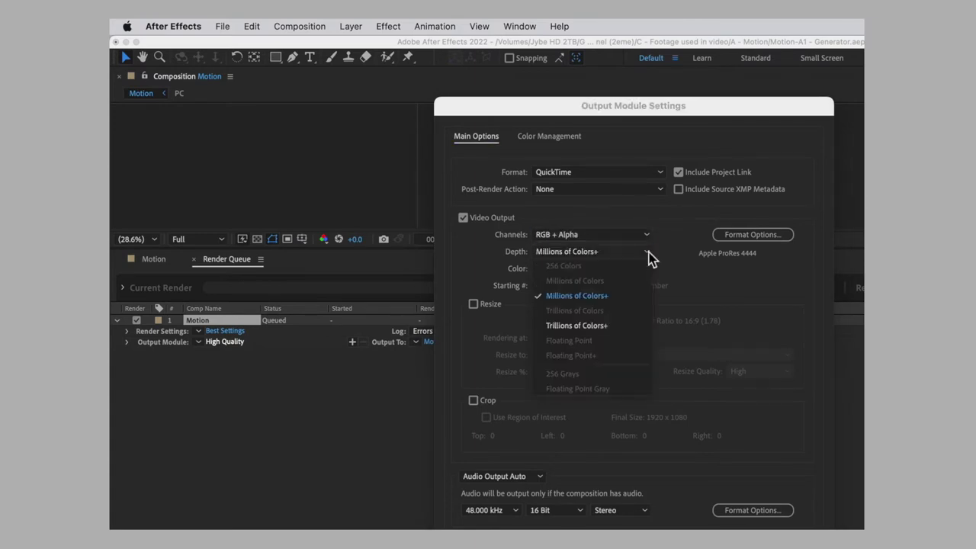
{"action": "left_click", "coordinate": [645, 293]}
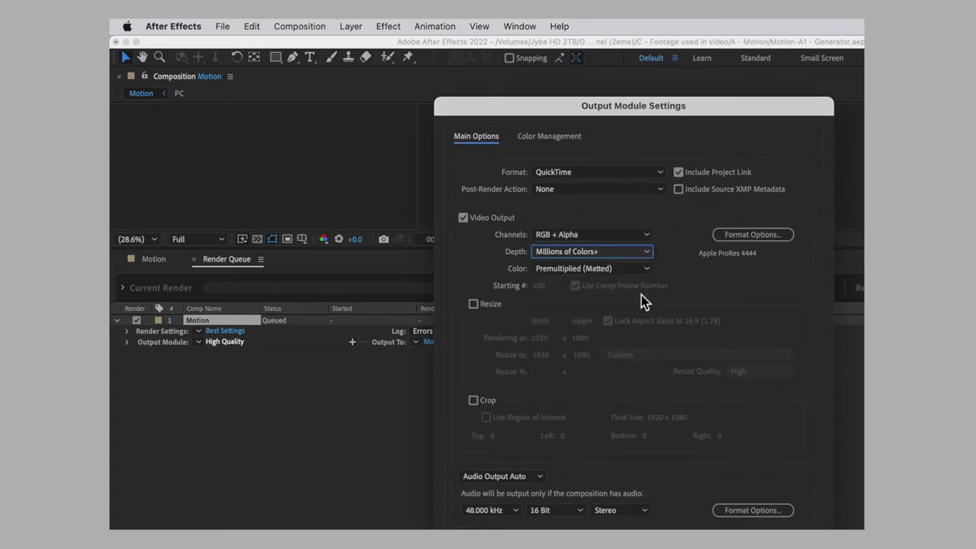
{"action": "left_click", "coordinate": [645, 269]}
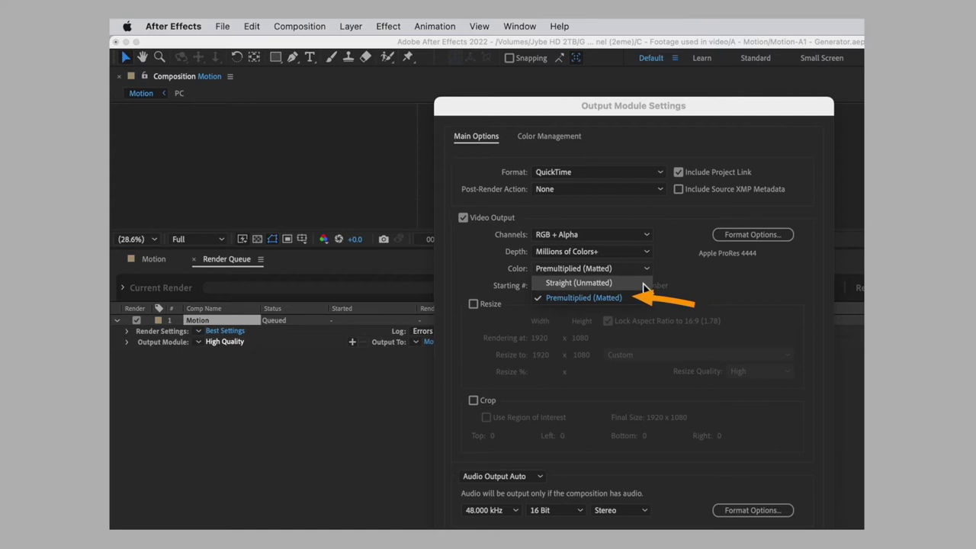
{"action": "left_click", "coordinate": [645, 283]}
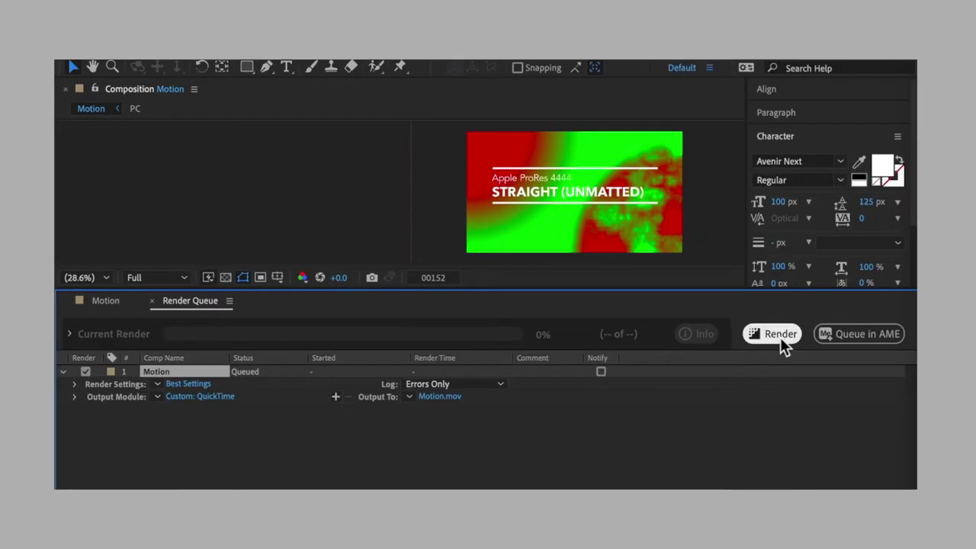
Start rendering the queued Motion composition to Motion.mov
{"action": "left_click", "coordinate": [780, 337]}
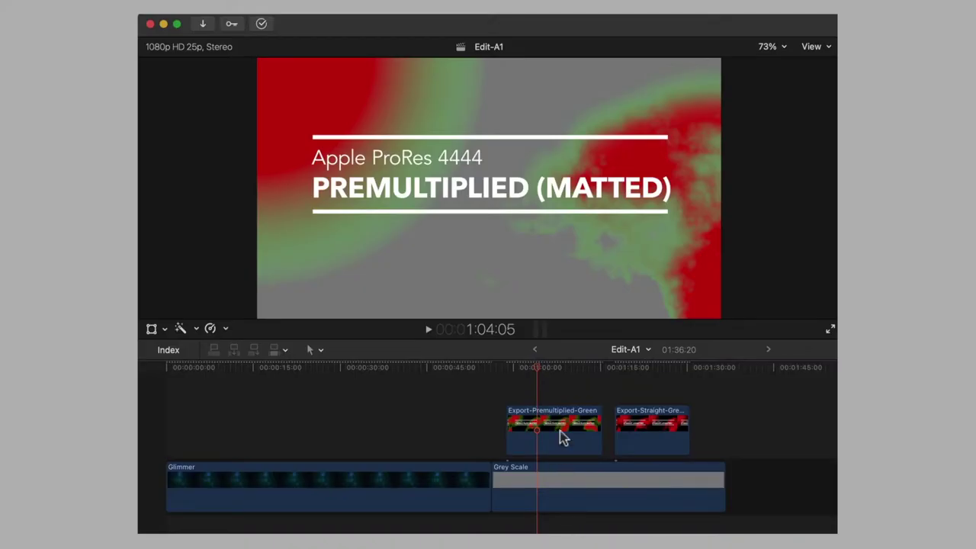
Slide Export-Premultiplied-Green earlier and place Export-Straight-Green directly after it above Grey Scale
{"action": "left_click_drag", "start_coordinate": [562, 438], "coordinate": [335, 425]}
{"action": "left_click_drag", "start_coordinate": [641, 433], "coordinate": [412, 428]}
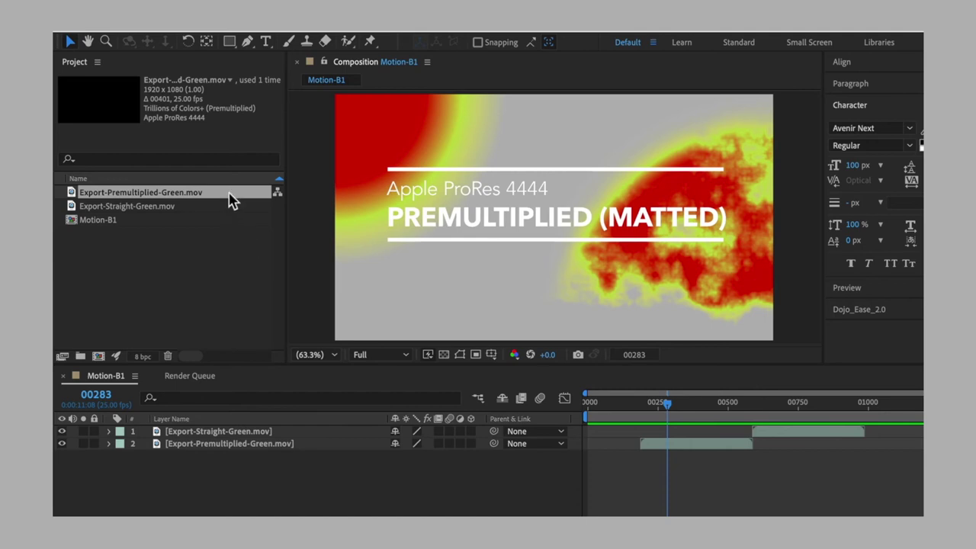
In Interpret Footage for Export-Premultiplied-Green.mov, use Guess to auto-detect the green alpha matte
{"action": "right_click", "coordinate": [231, 200]}
{"action": "mouse_move", "coordinate": [347, 303]}
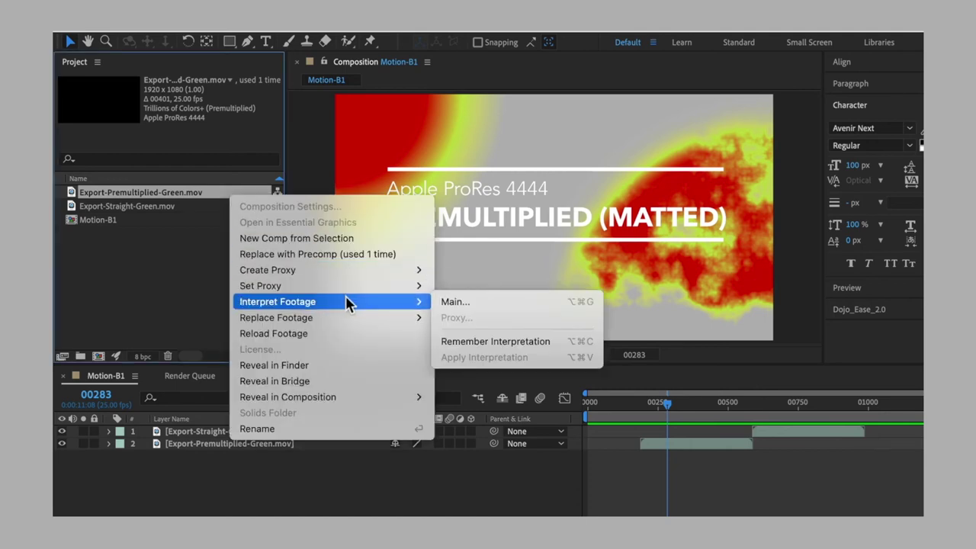
{"action": "left_click", "coordinate": [498, 300]}
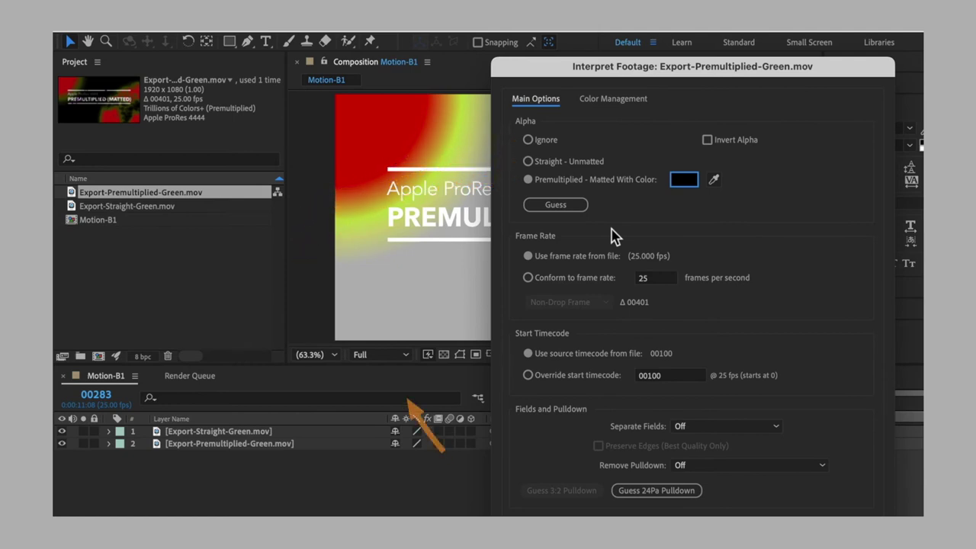
{"action": "left_click", "coordinate": [556, 205]}
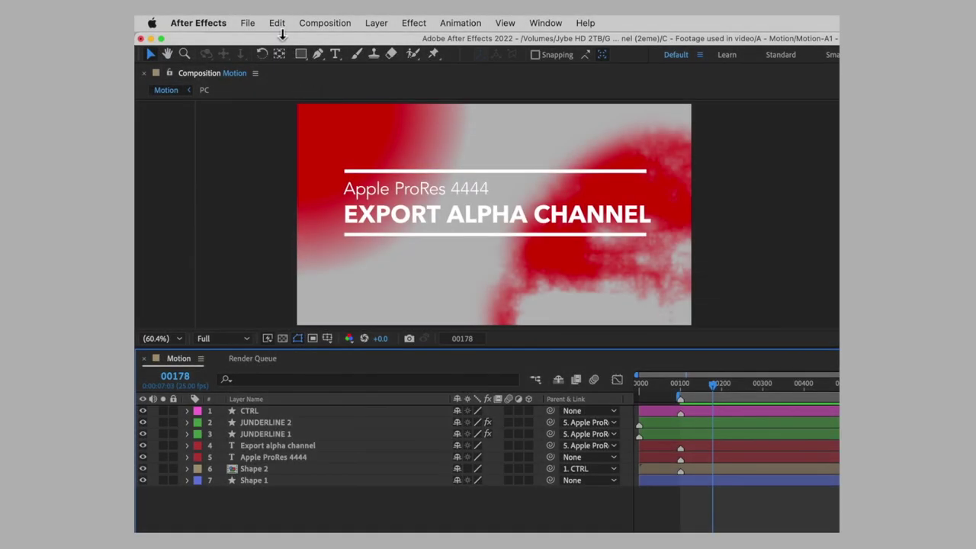
In the Output Module templates, edit High Quality with Alpha to use Straight (Unmatted) colour
{"action": "left_click", "coordinate": [276, 23]}
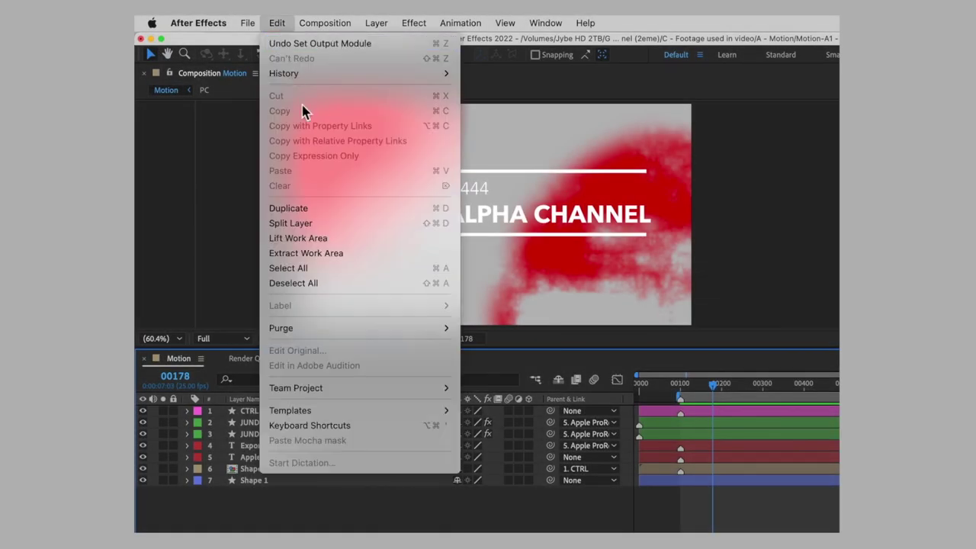
{"action": "mouse_move", "coordinate": [385, 412]}
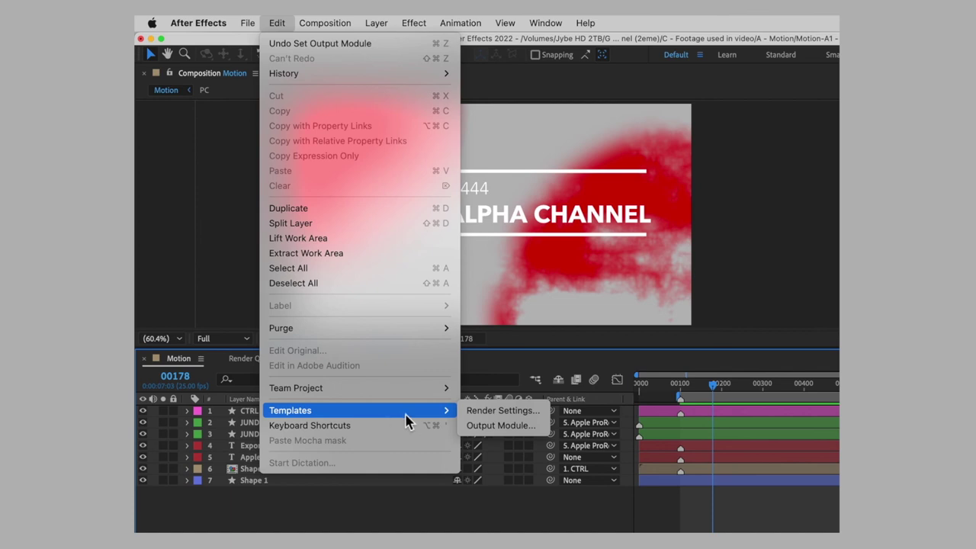
{"action": "left_click", "coordinate": [540, 428]}
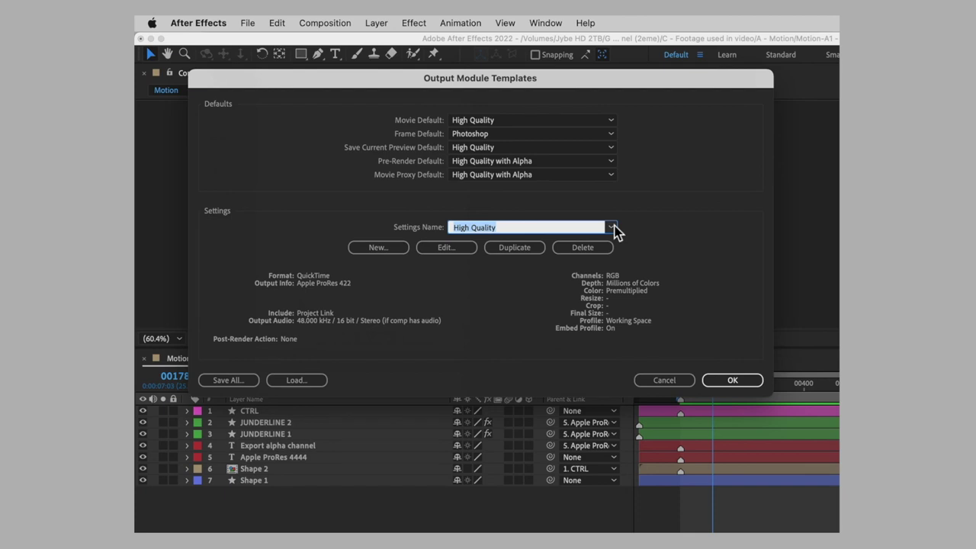
{"action": "left_click", "coordinate": [612, 227]}
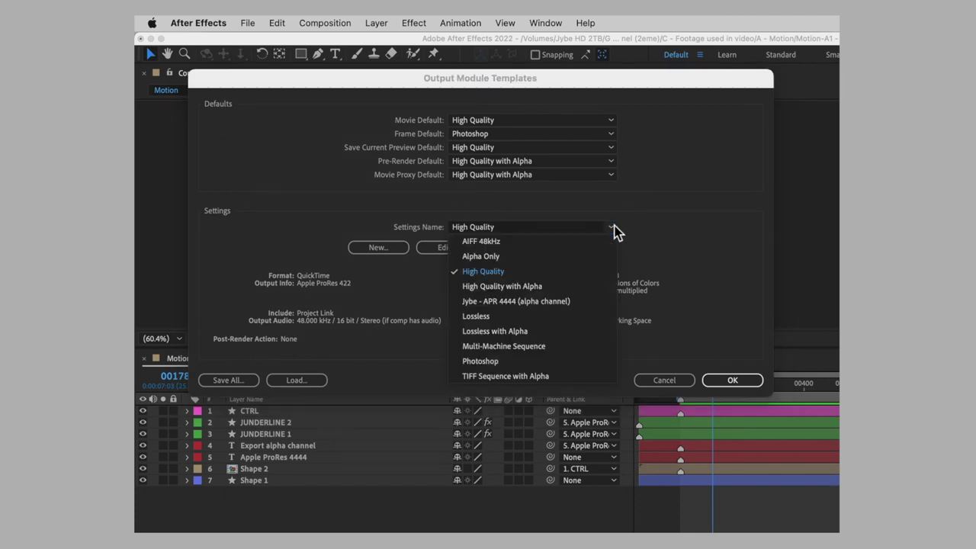
{"action": "left_click", "coordinate": [599, 285]}
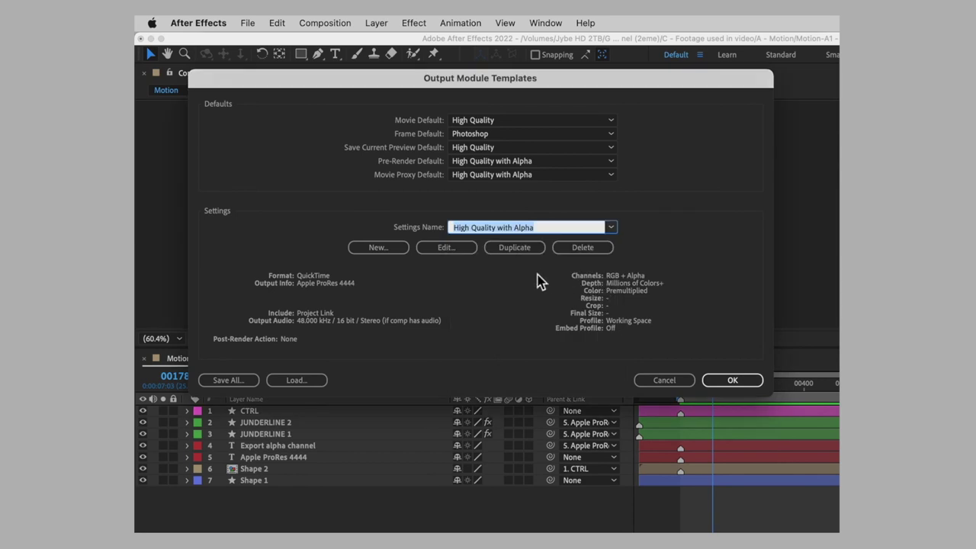
{"action": "left_click", "coordinate": [461, 251]}
{"action": "left_click", "coordinate": [464, 223]}
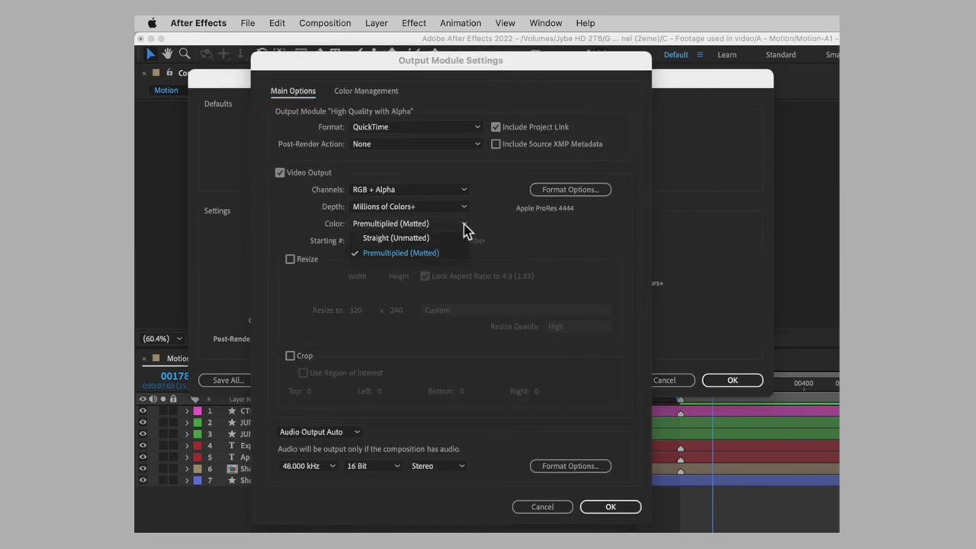
{"action": "left_click", "coordinate": [461, 238]}
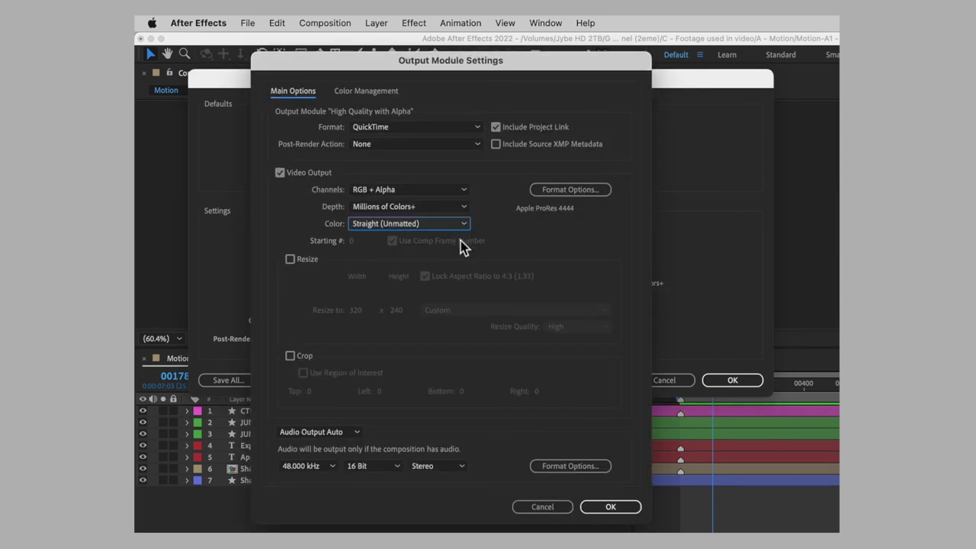
Save the template, apply High Quality with Alpha to the queued Motion render, and open its settings
{"action": "left_click", "coordinate": [627, 508]}
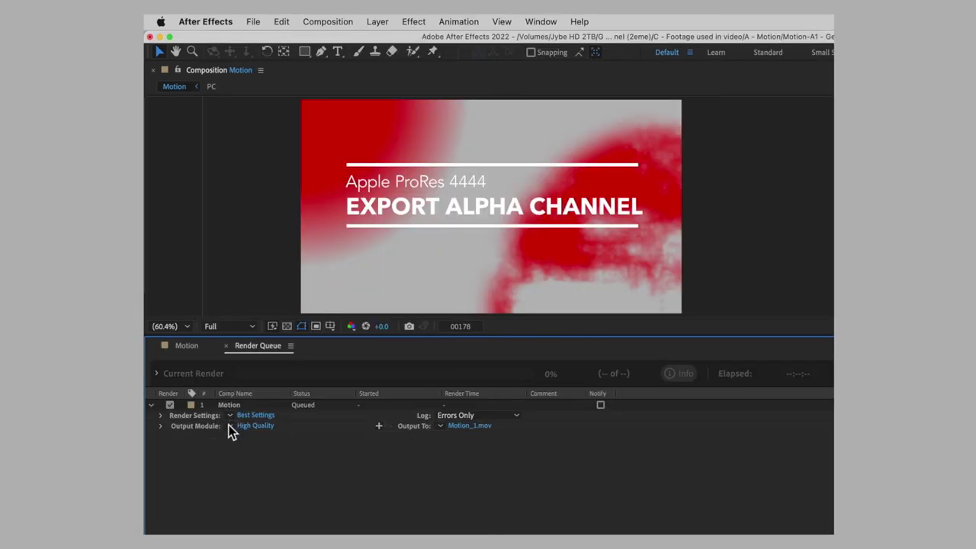
{"action": "left_click", "coordinate": [230, 427]}
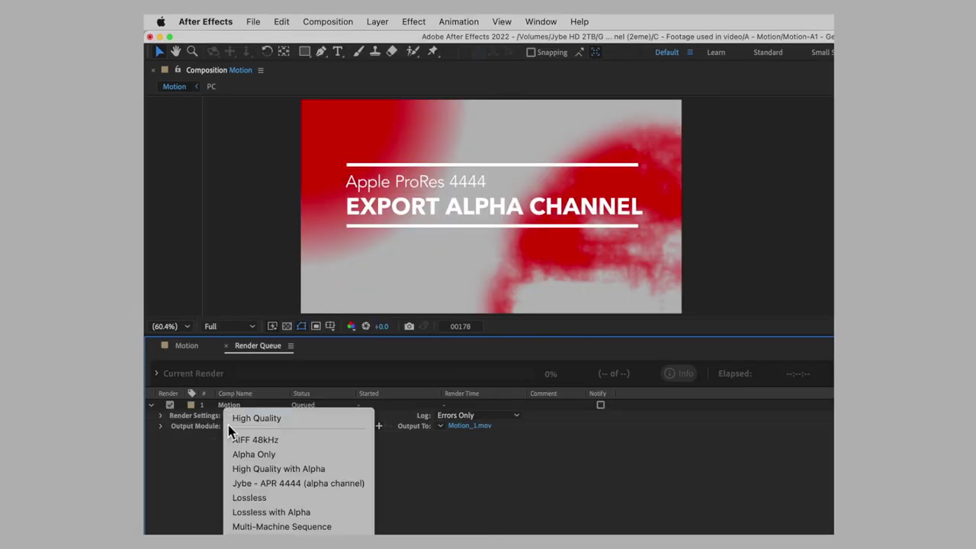
{"action": "left_click", "coordinate": [337, 470]}
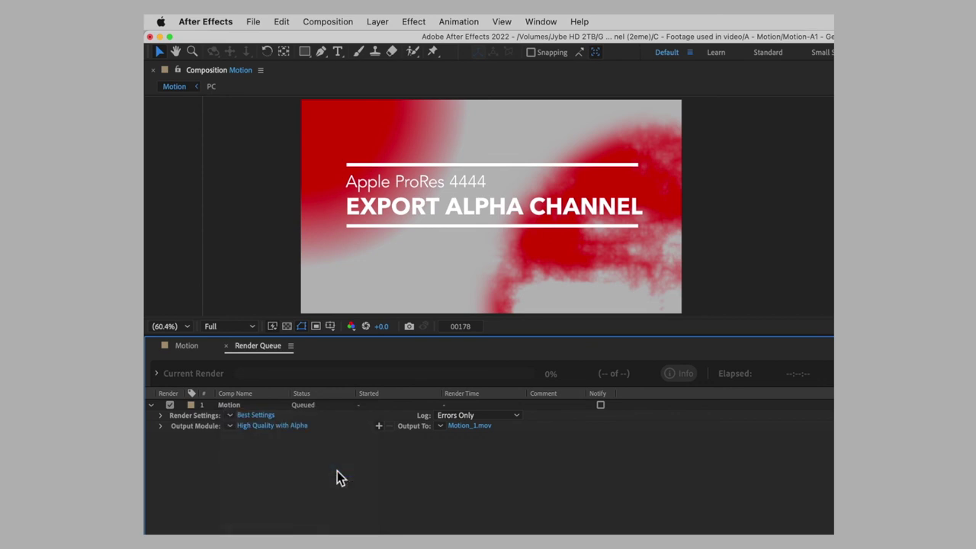
{"action": "left_click", "coordinate": [298, 425]}
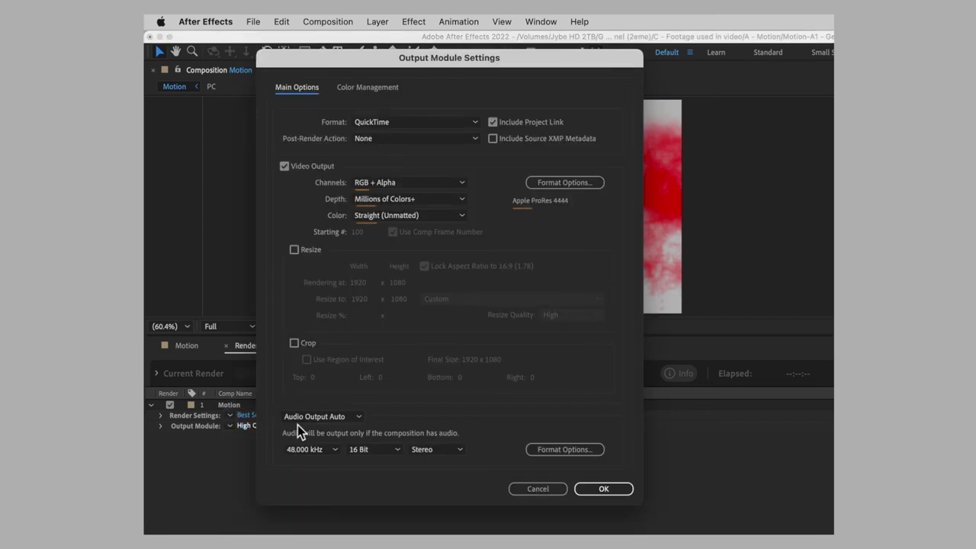